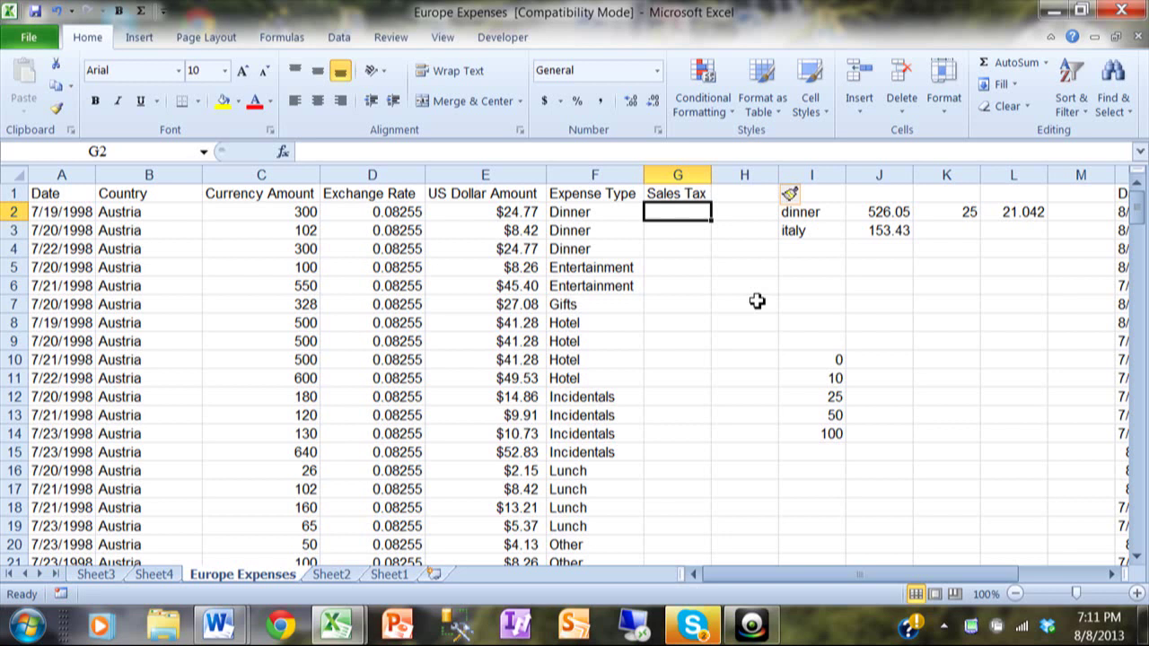
Enter the formula =IF(F2="dinner",0,8%*E2) in cell G2 of the Sales Tax column
text(=if)
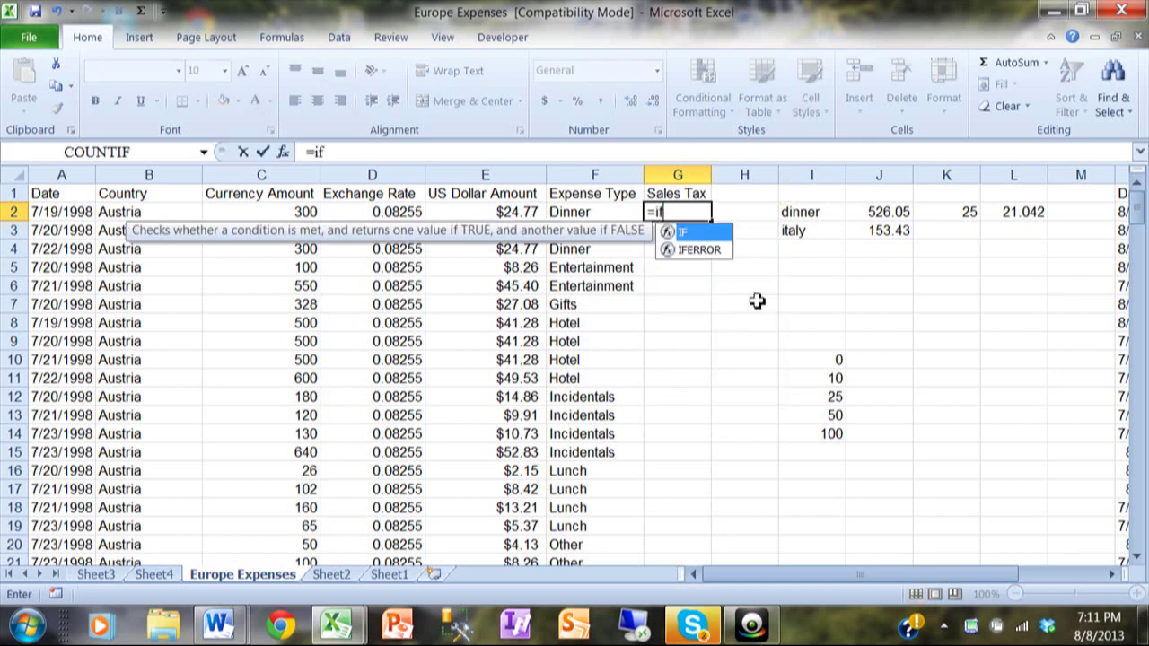
text(()
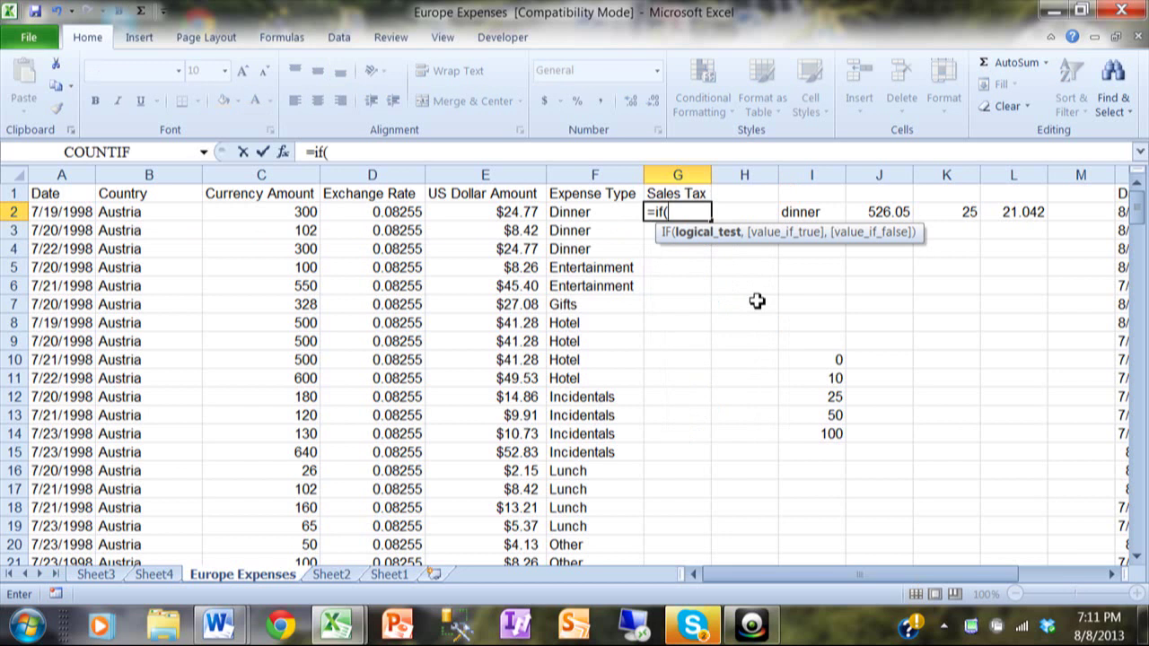
click(596, 212)
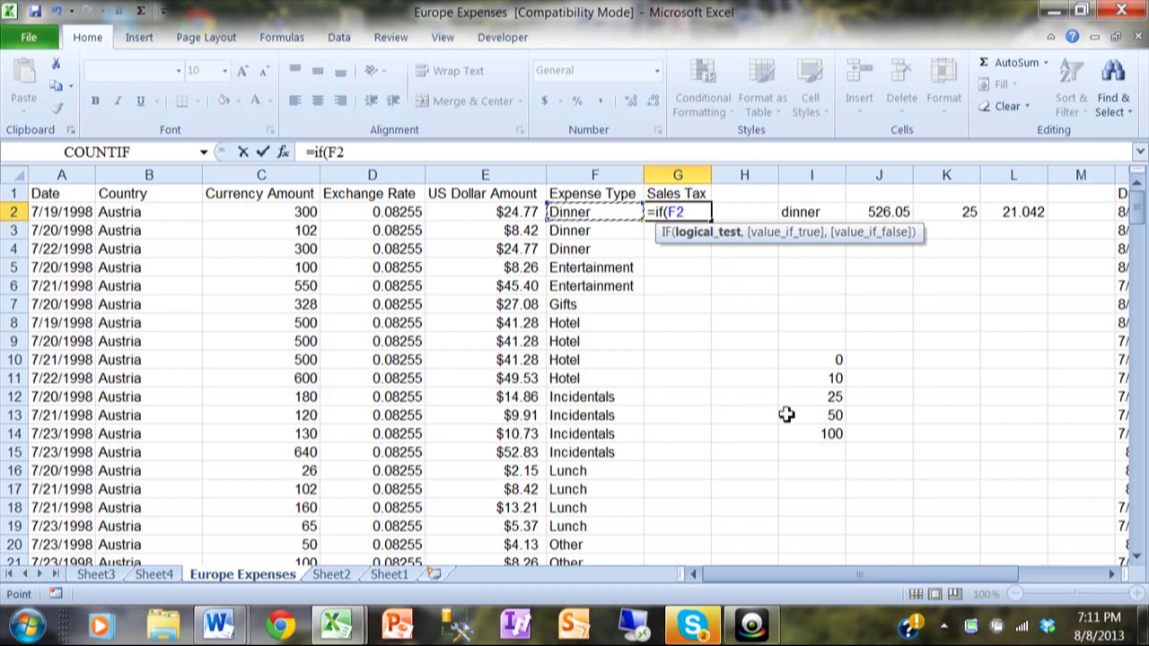
text(="din)
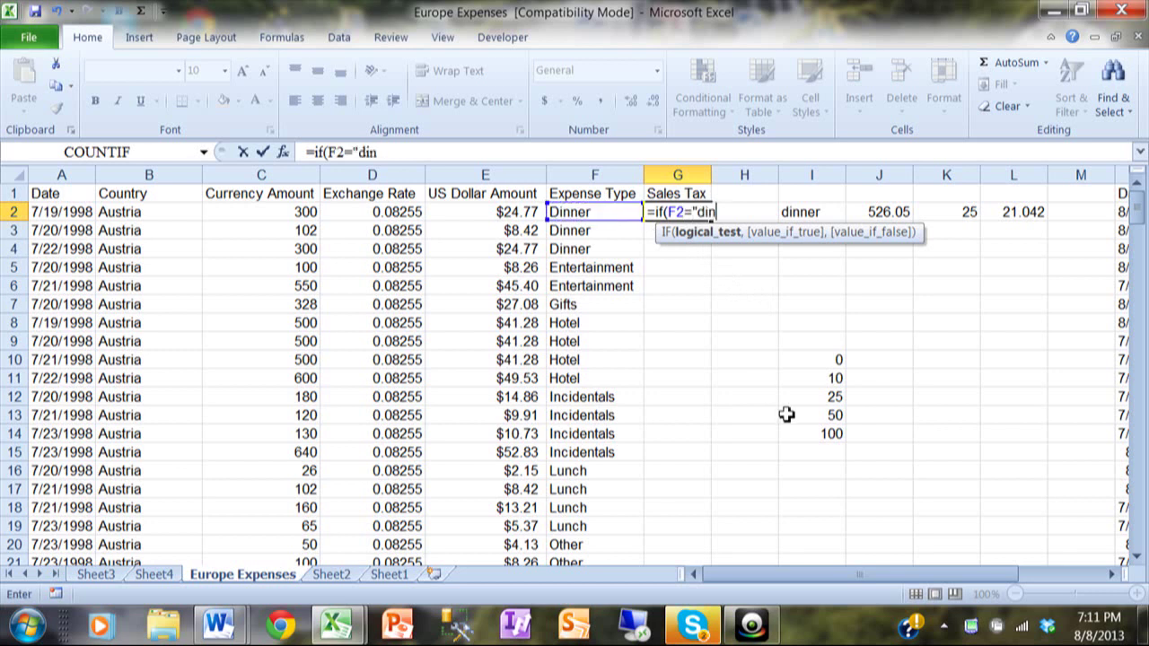
text(ner")
text(,)
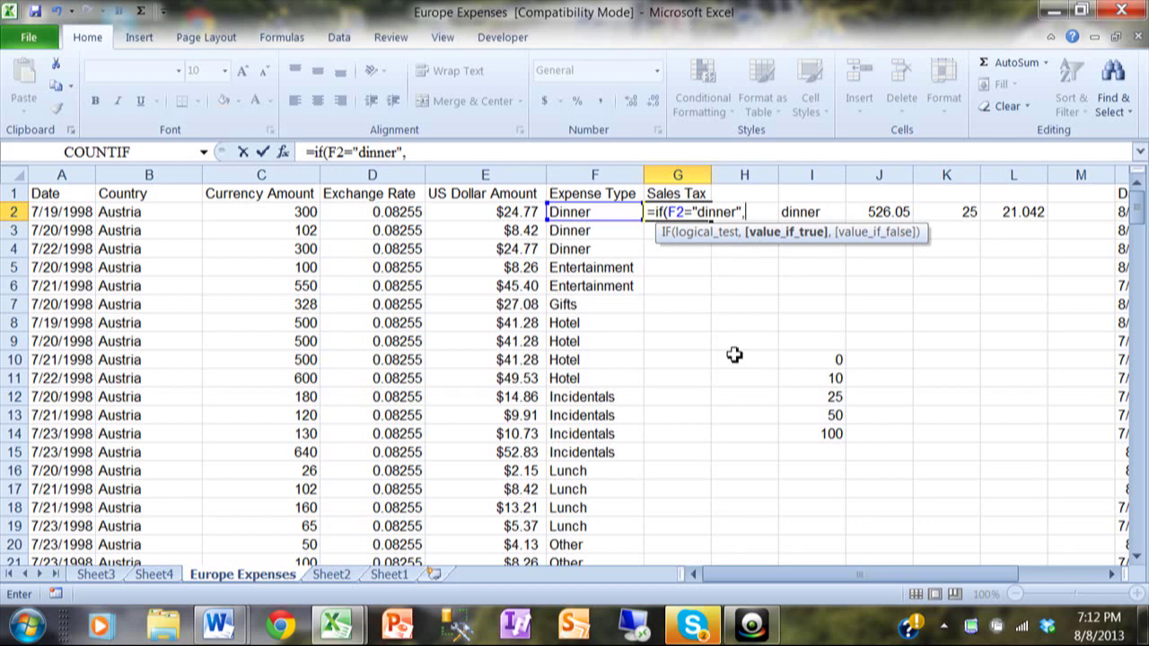
text(0,)
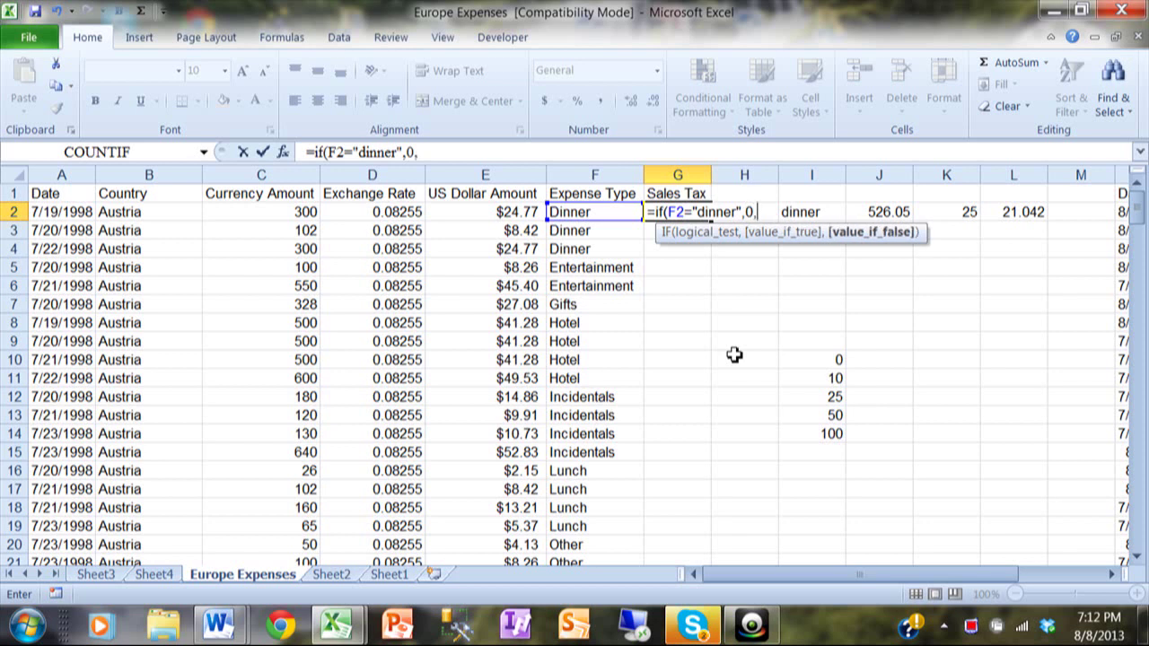
text(8%*)
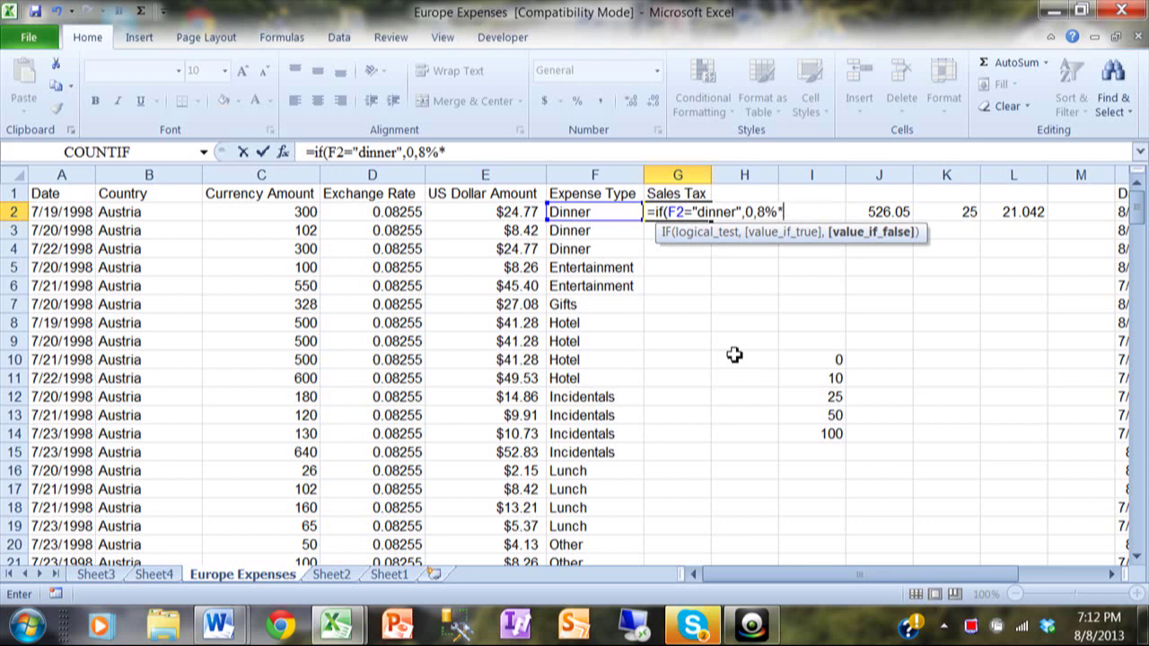
click(496, 211)
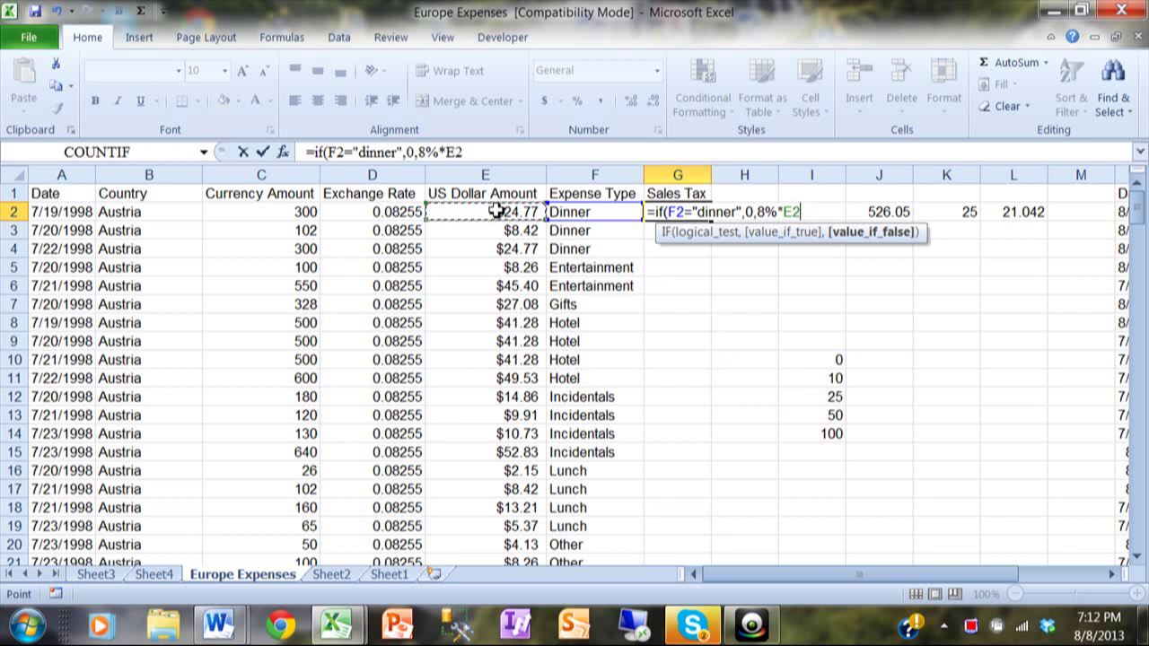
text())
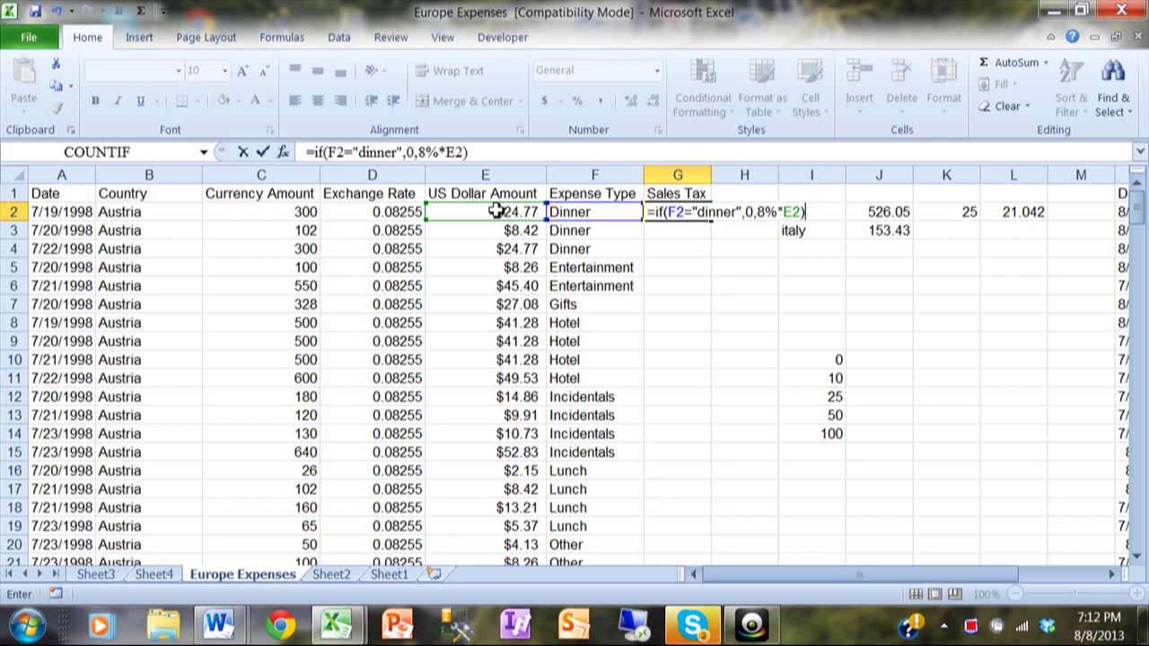
key(Return)
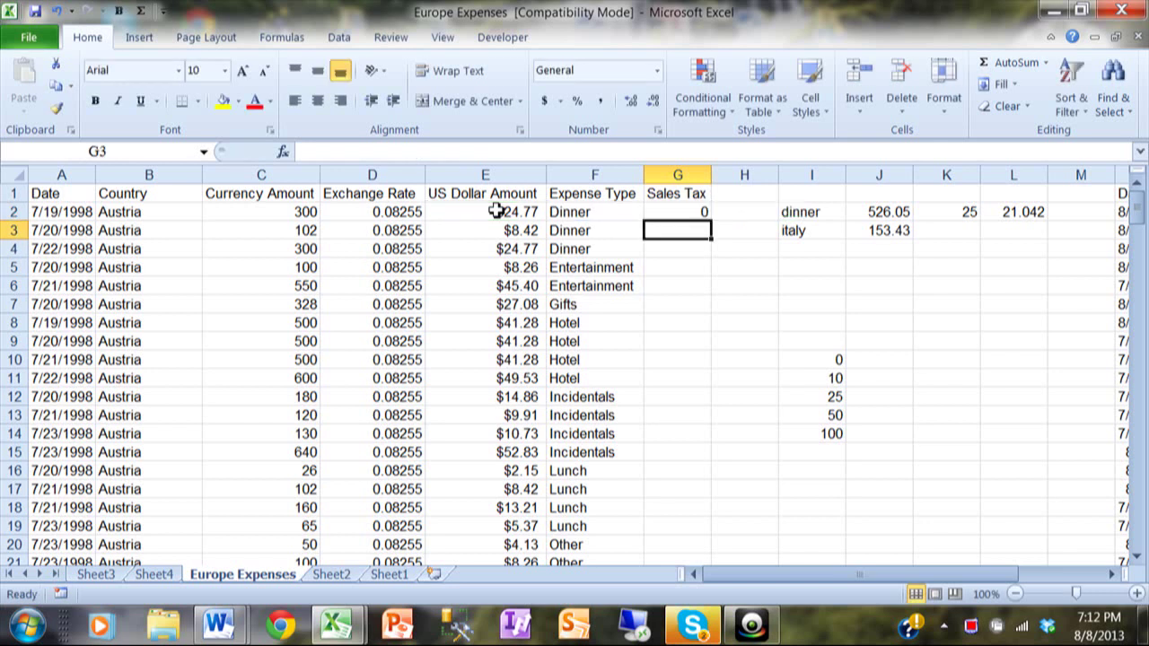
Fill the G2 formula down the whole Sales Tax column and look over the filled rows
click(687, 211)
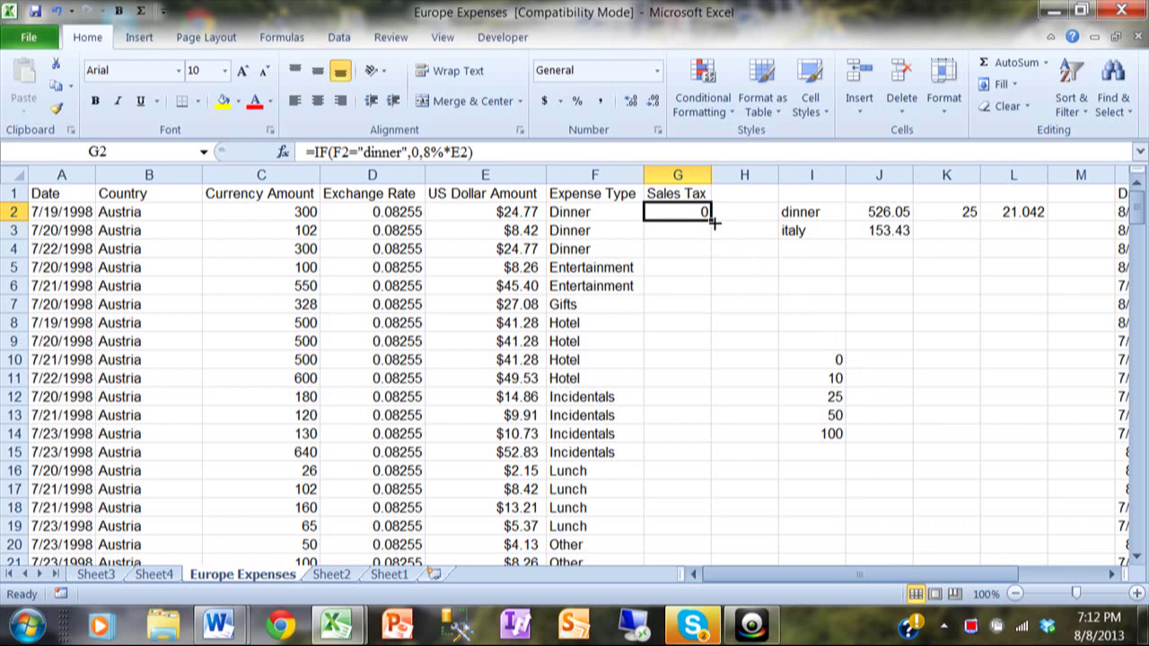
double_click(712, 220)
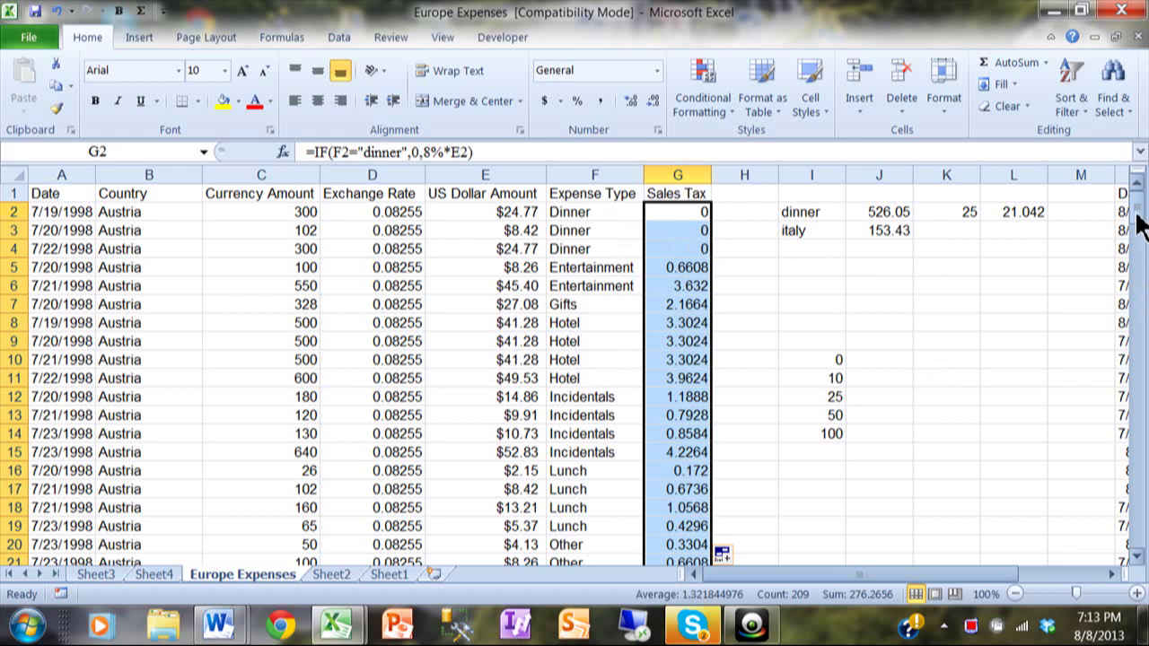
drag(1136, 206, 1145, 292)
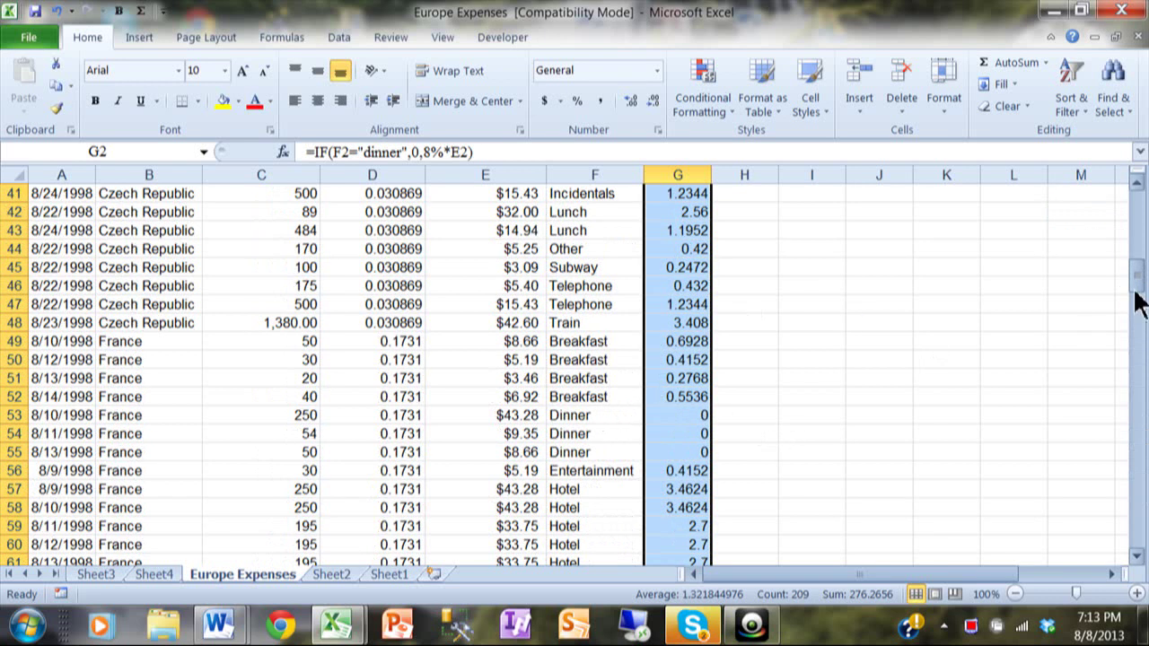
drag(1138, 302, 1136, 207)
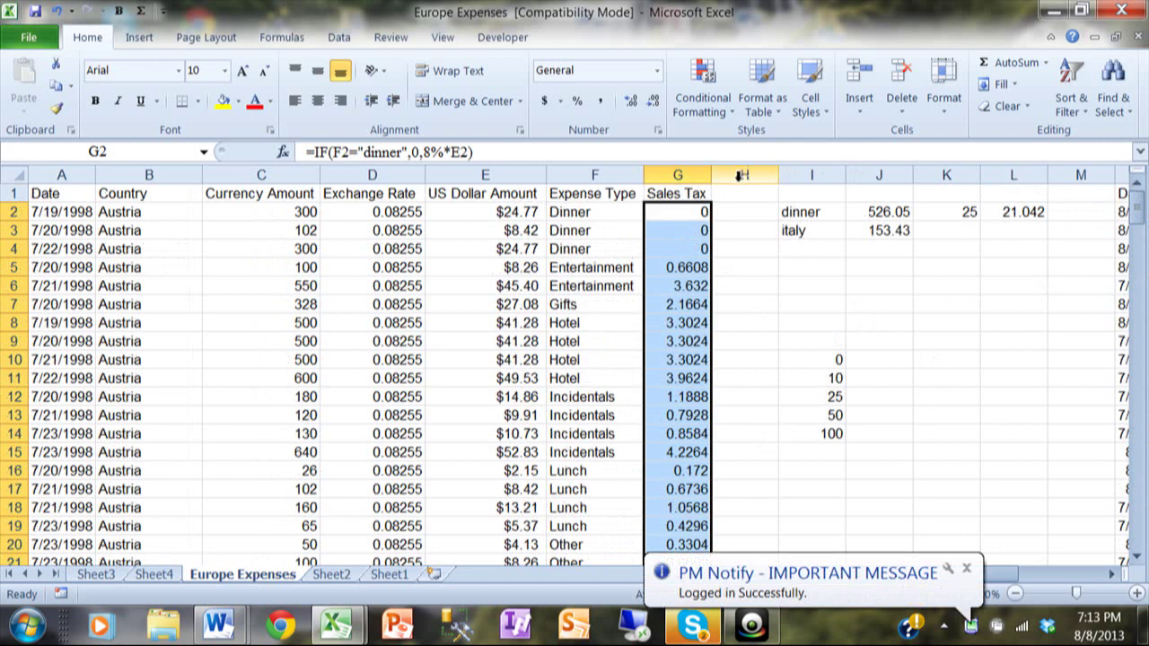
Format the entire Sales Tax column G with the Number format
click(689, 178)
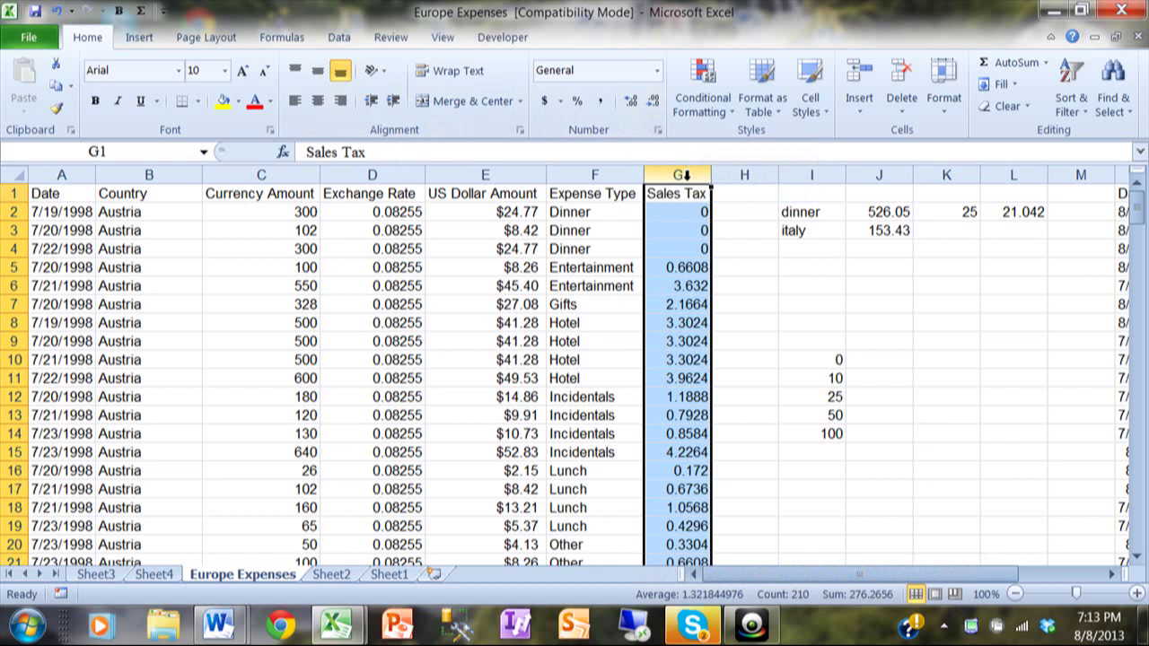
click(657, 71)
click(639, 139)
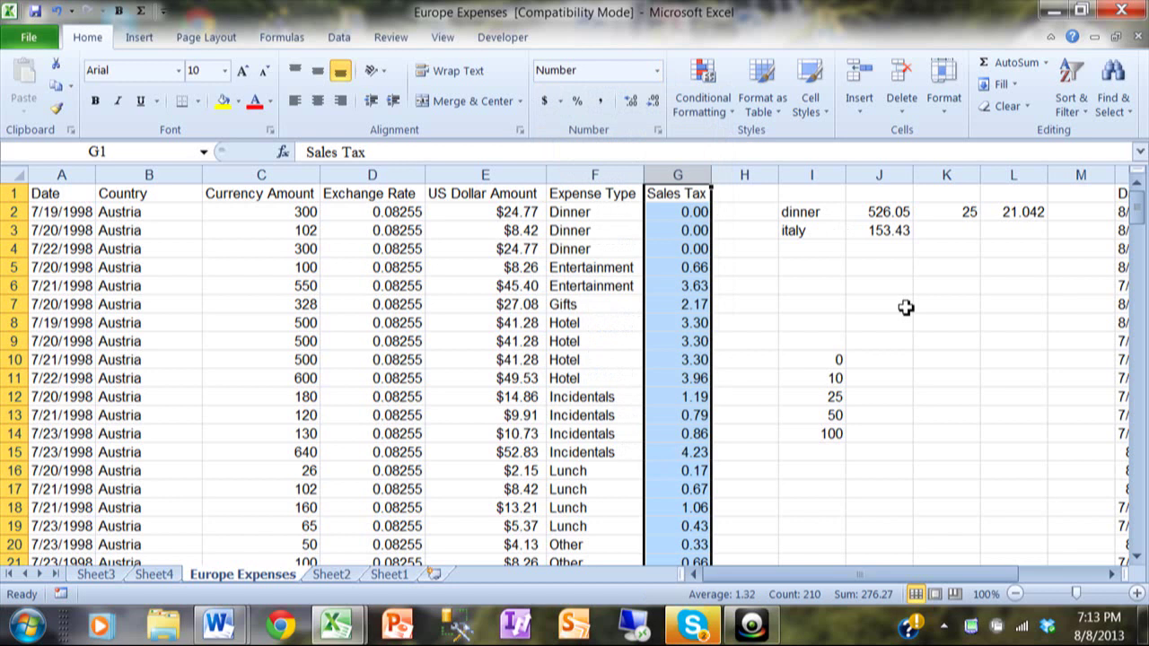
Edit the G2 formula so its IF test starts an OR function, with F2="lunch" as the second condition after the dinner one
click(703, 214)
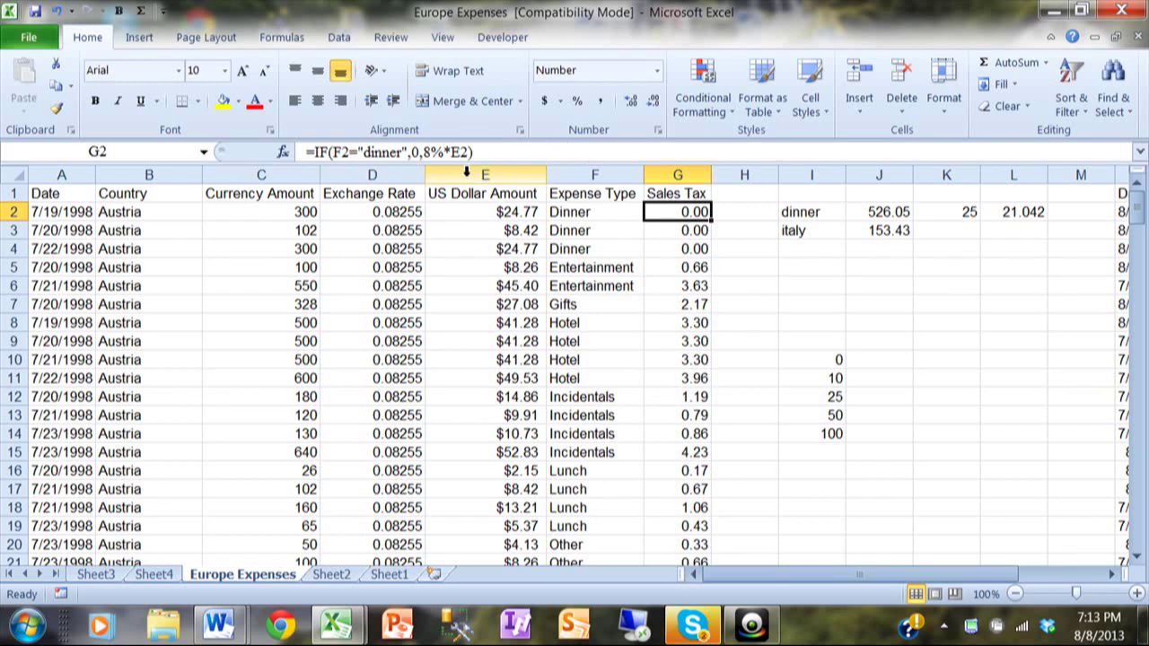
click(334, 153)
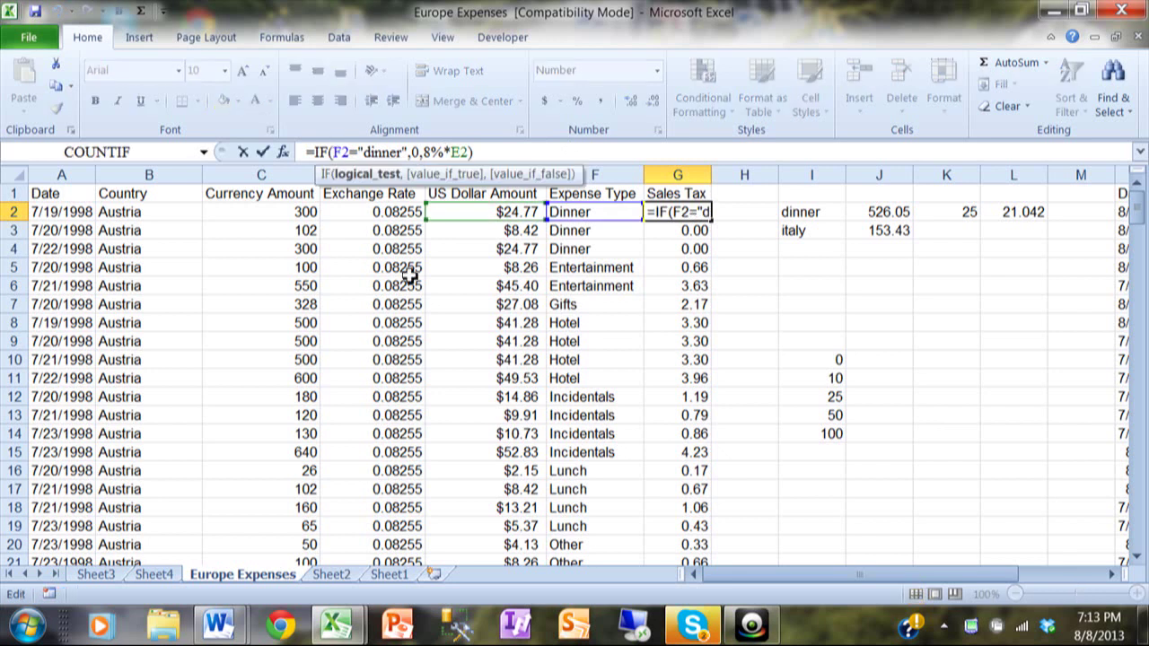
text(or)
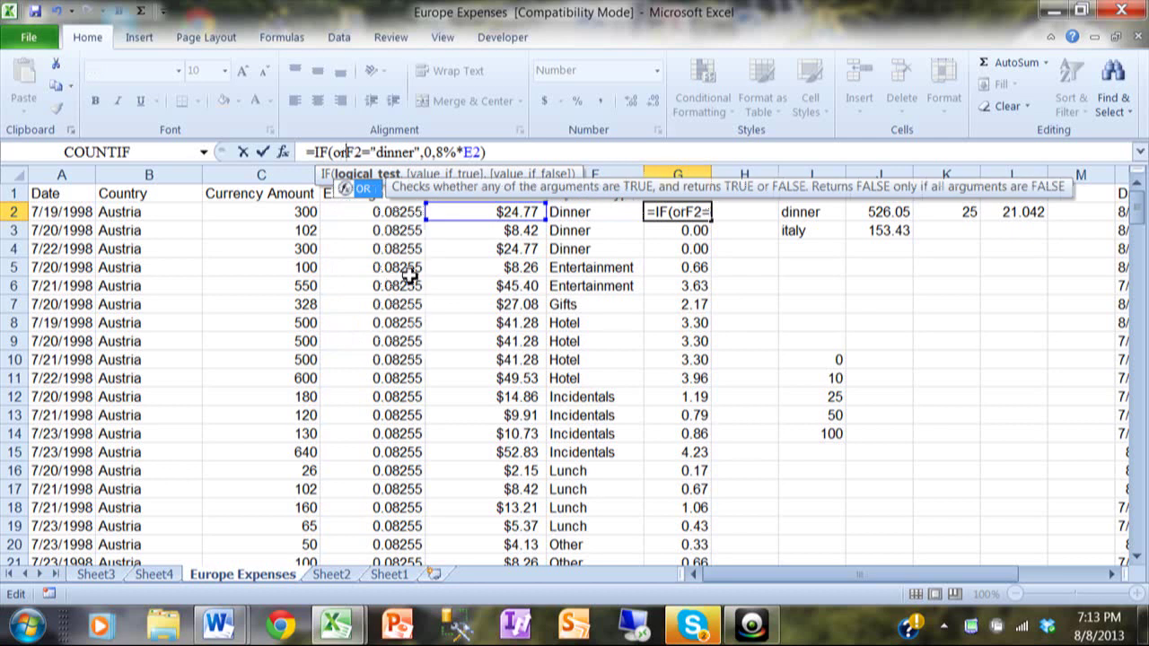
text(()
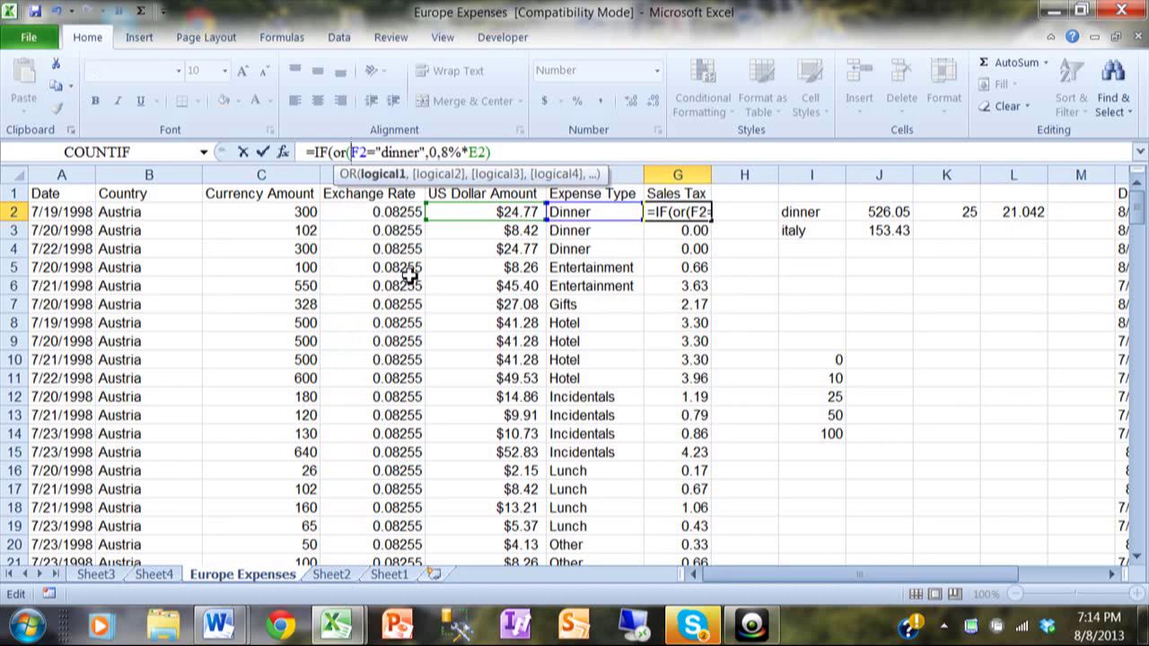
key(Right)
key(Right)
key(Right)
key(Right)
key(Right)
key(Right)
key(Right)
key(Right)
key(Right)
key(Right)
key(Right)
text(,f)
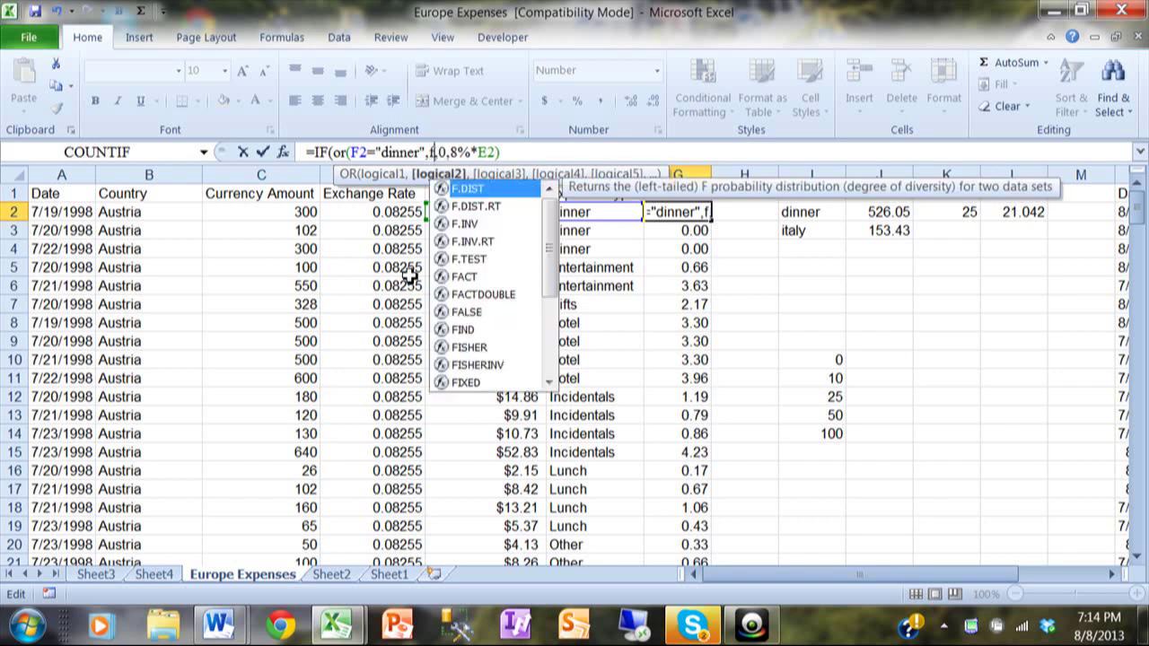
text(2=")
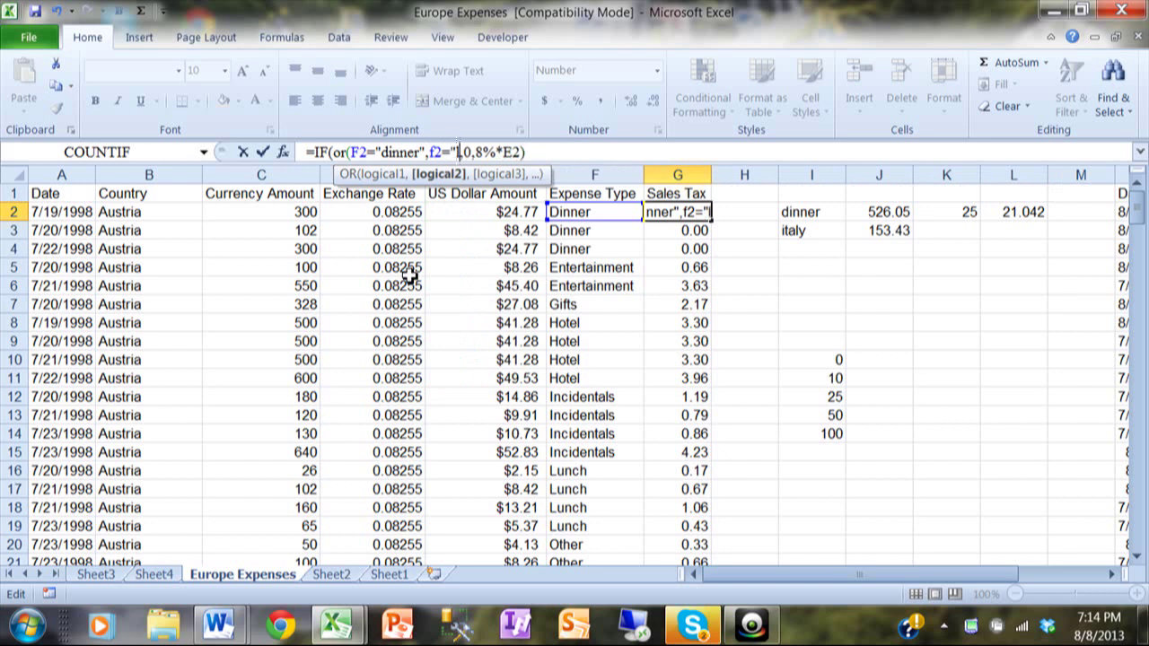
text(lunch")
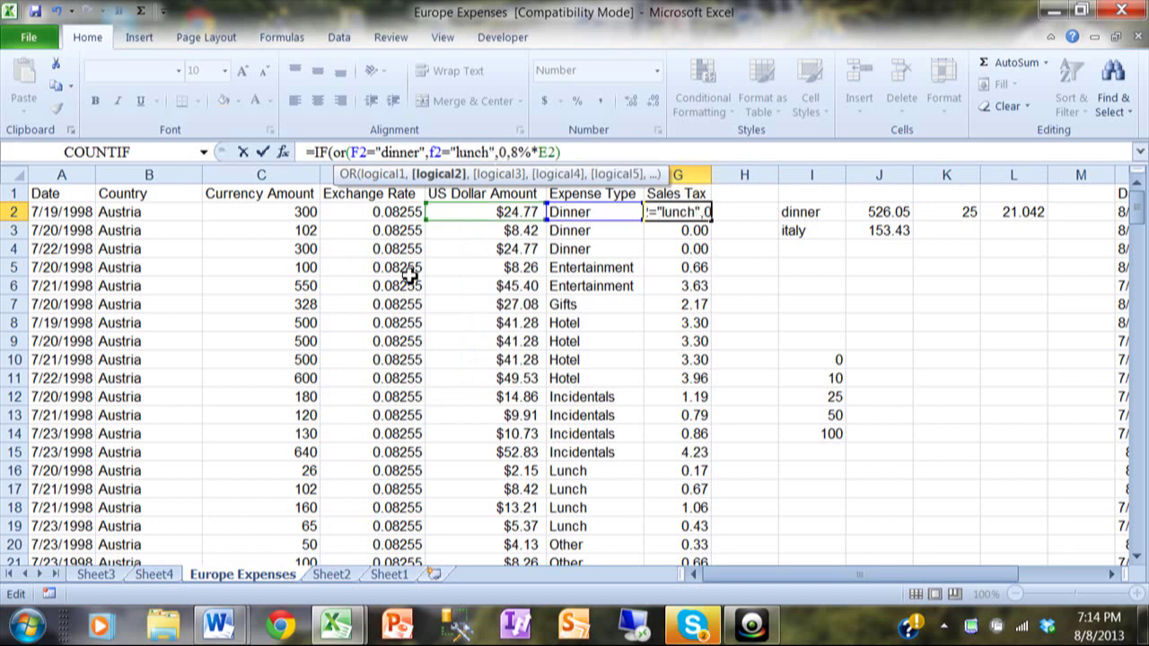
Add F2="breakfast" as the third OR condition, close the OR function and commit the G2 formula
text(,)
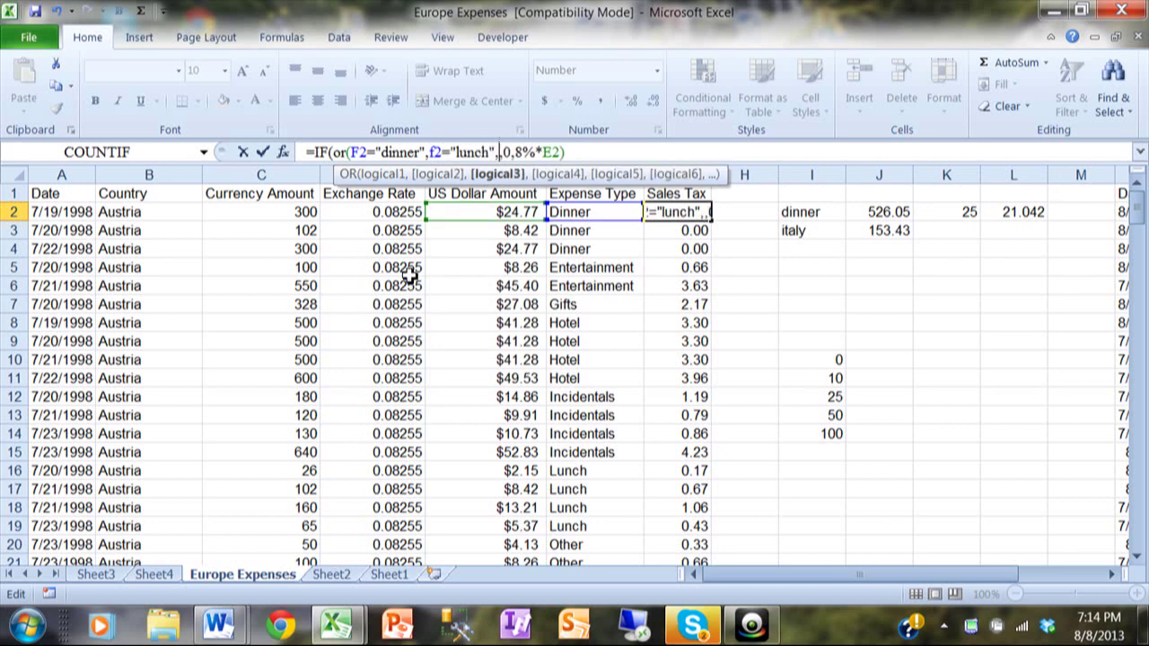
text(f2=")
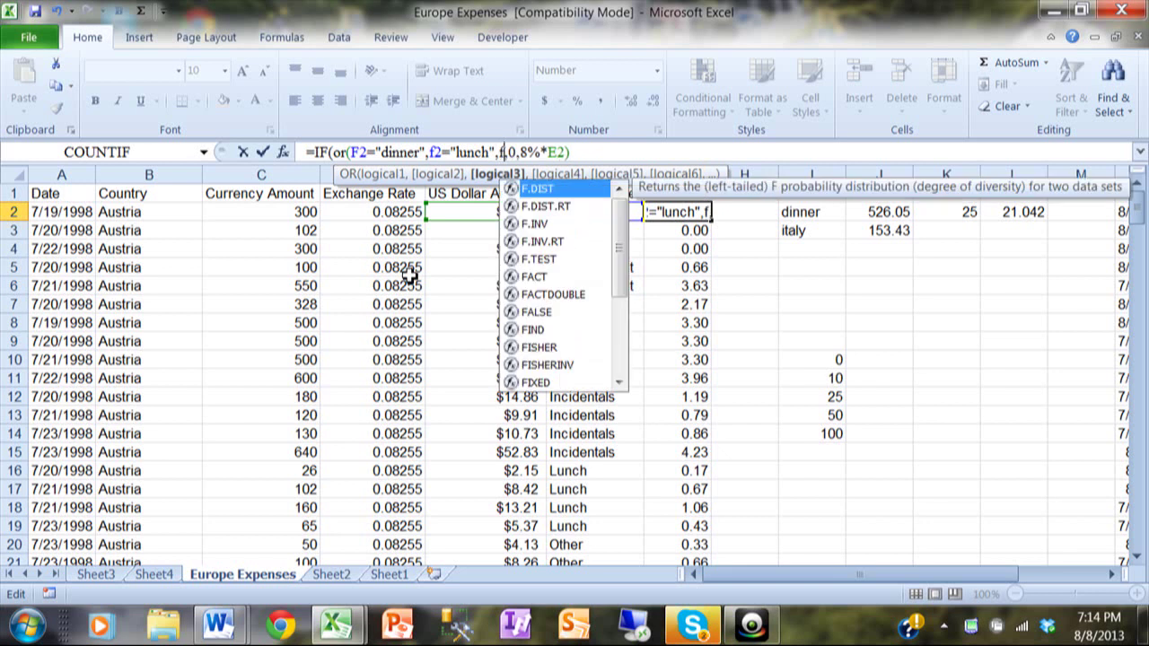
text(breakfas)
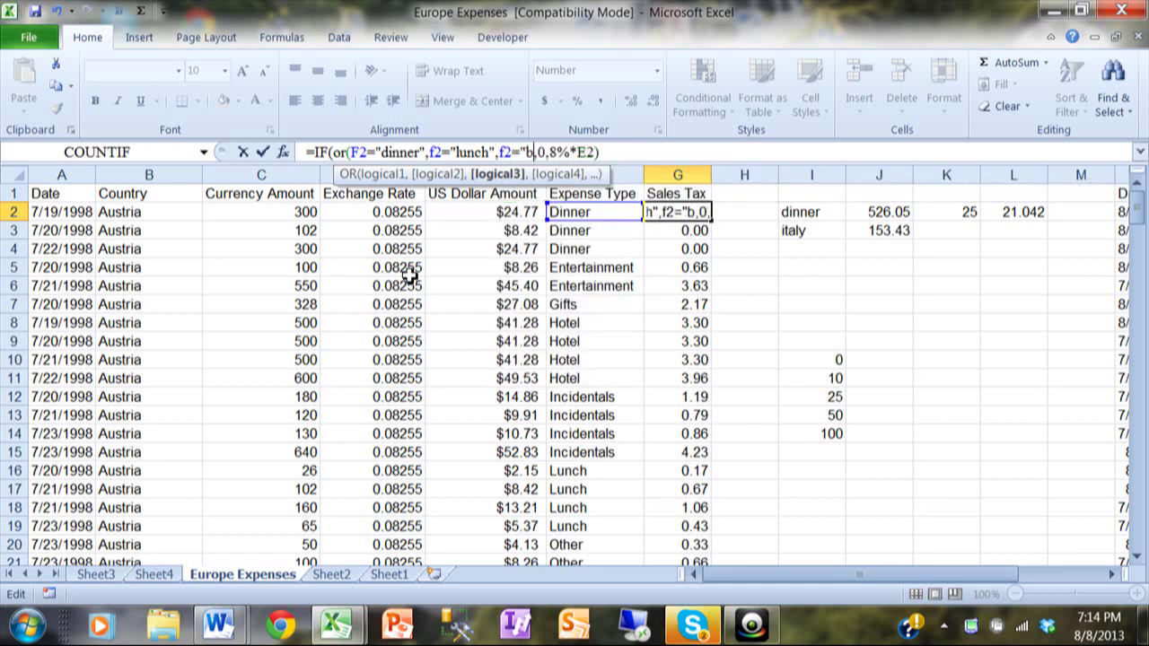
text(t")
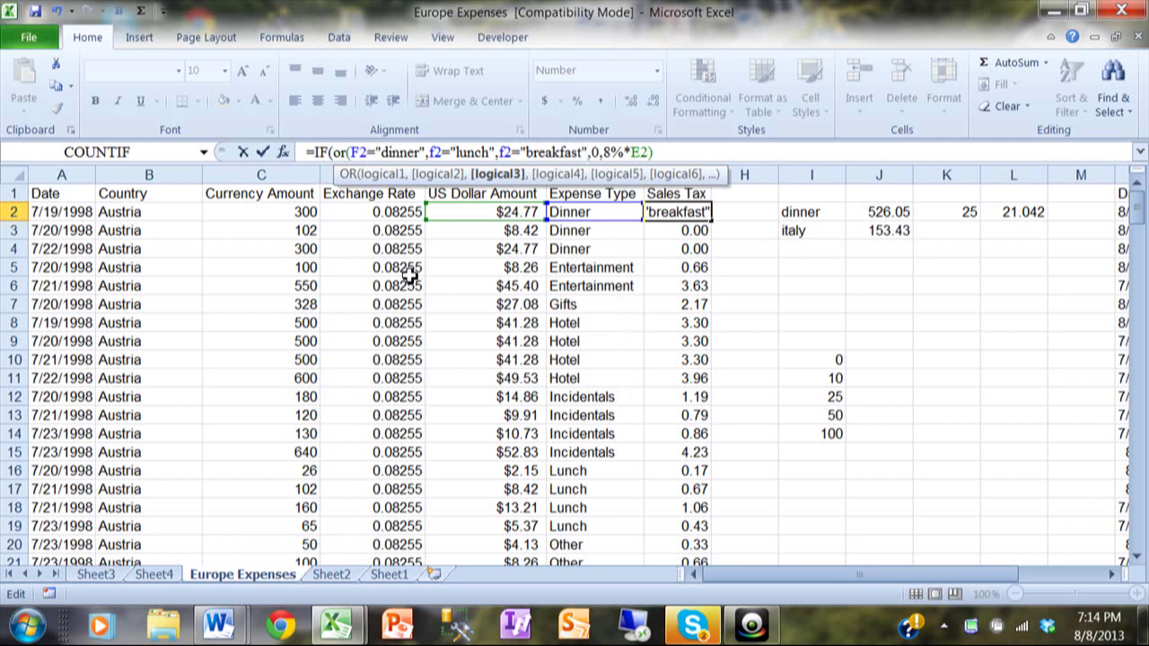
text())
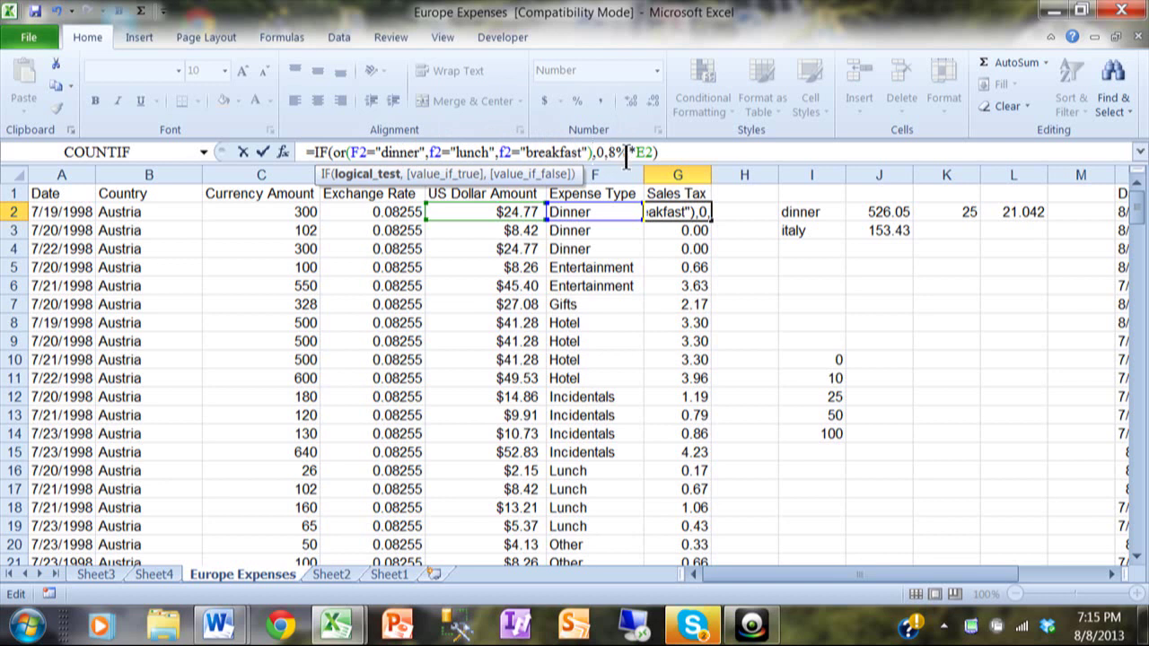
key(Return)
Fill the revised G2 formula down the Sales Tax column and check the lunch row G16 and breakfast row G32
click(693, 211)
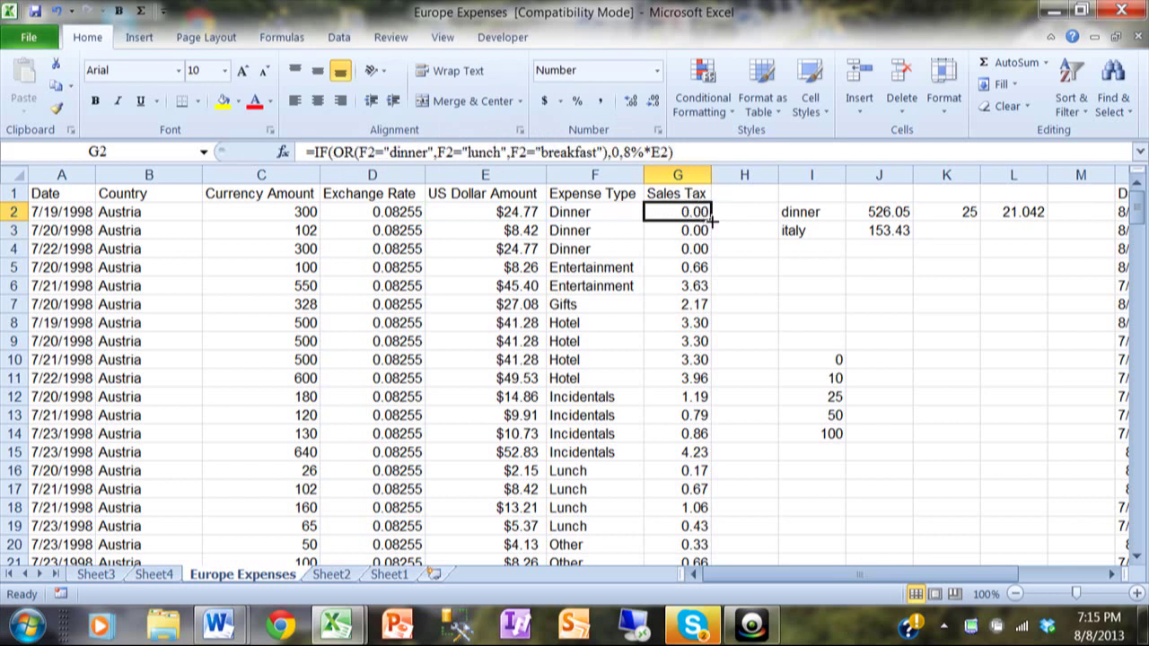
double_click(711, 221)
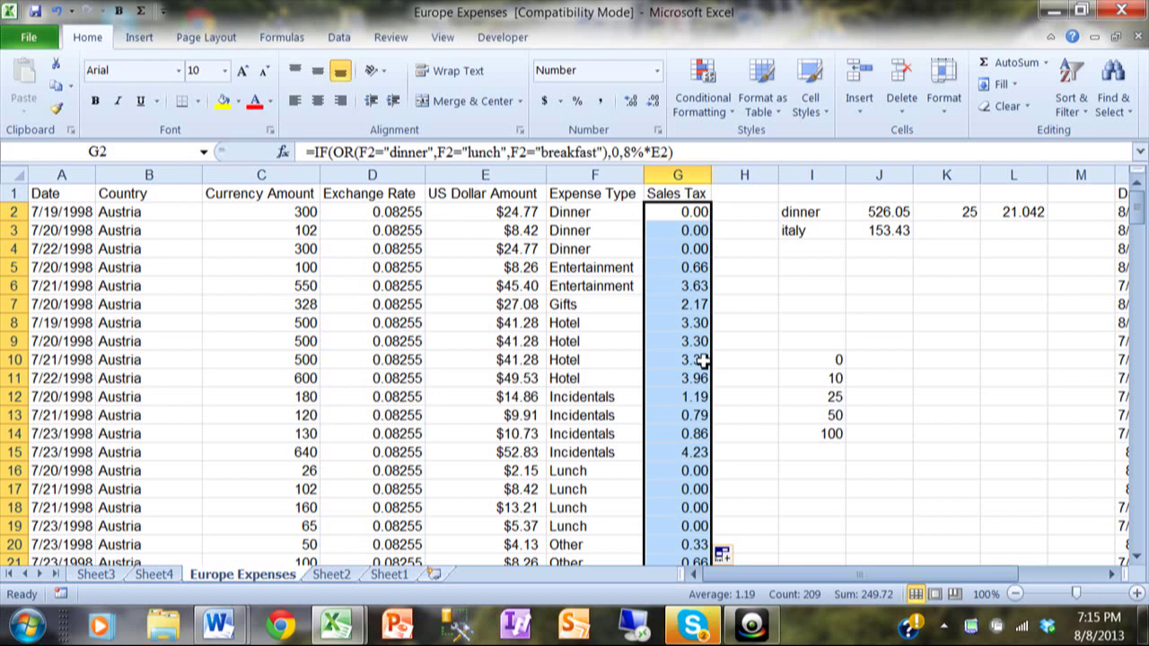
click(683, 474)
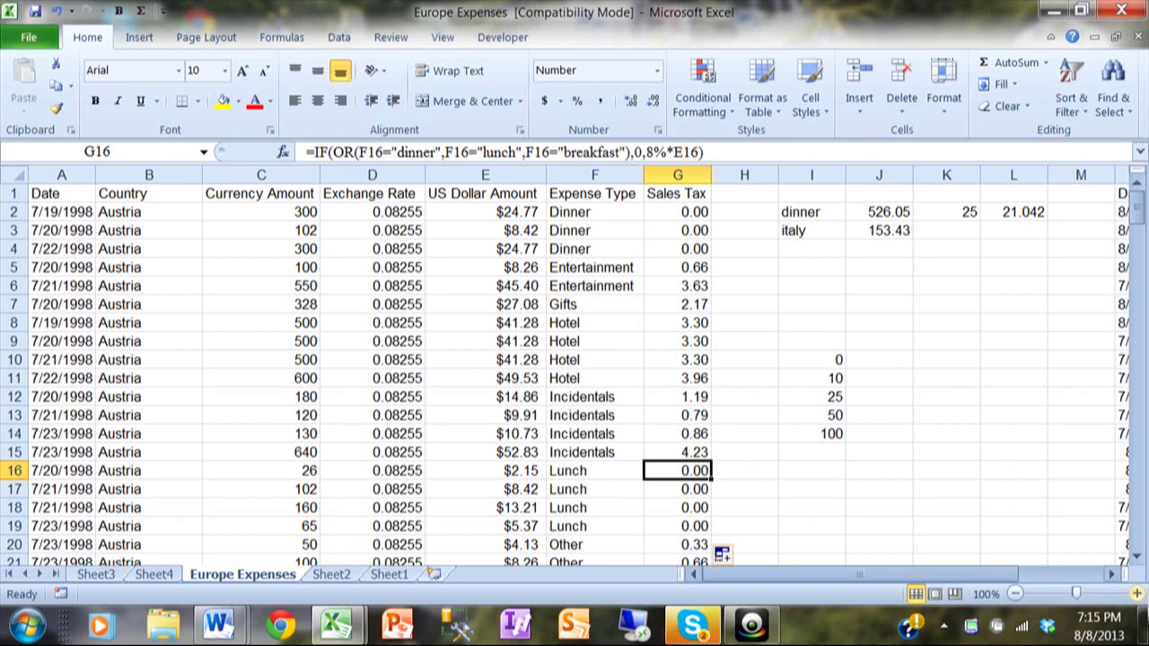
drag(1137, 557, 1136, 558)
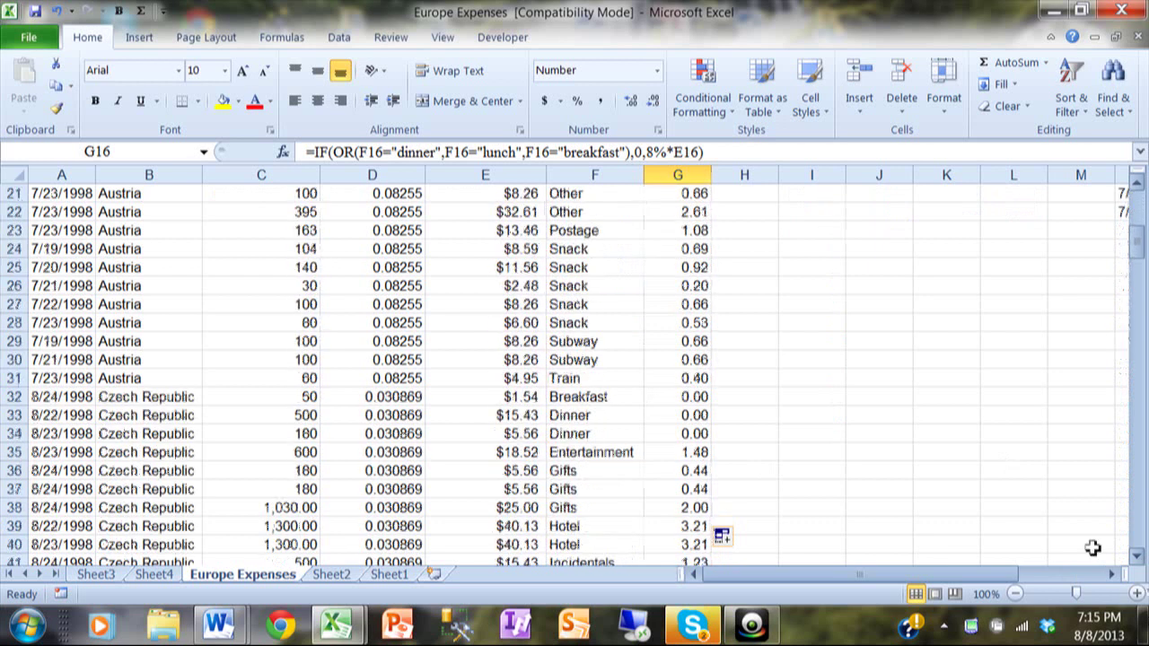
click(697, 396)
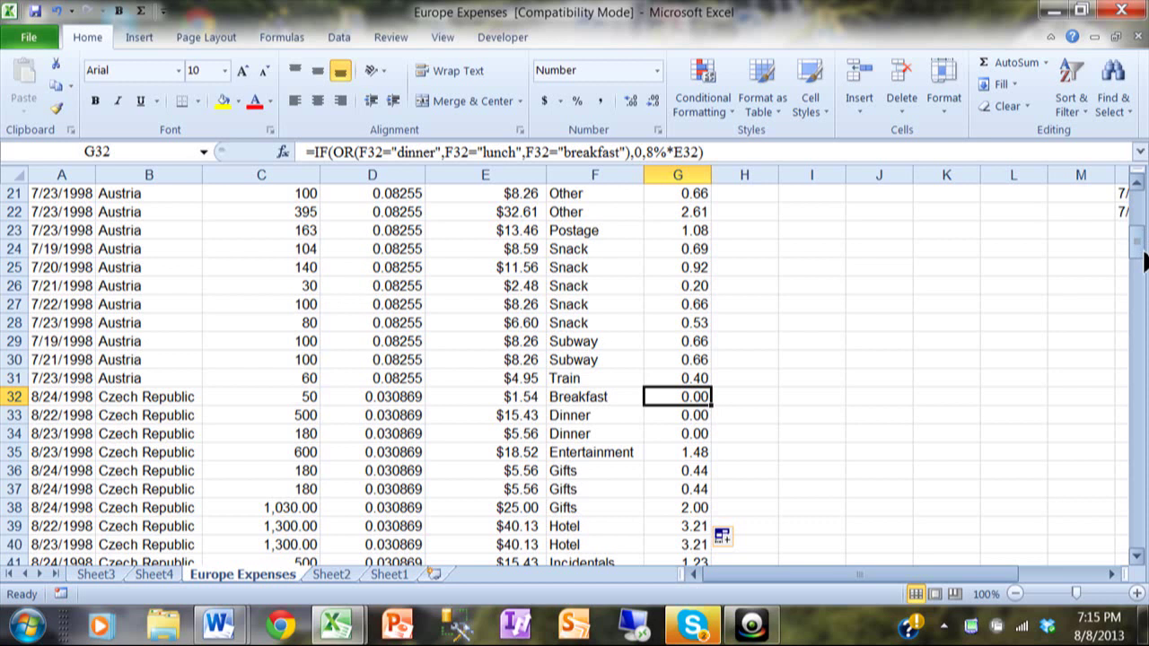
drag(1137, 251, 1138, 202)
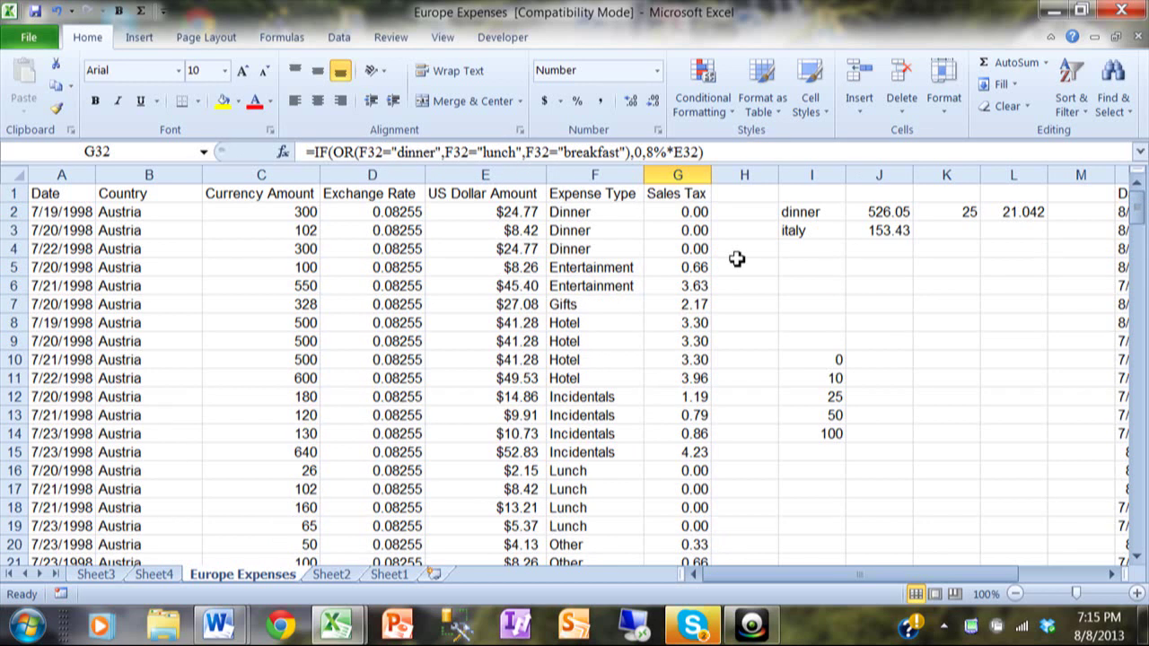
click(693, 213)
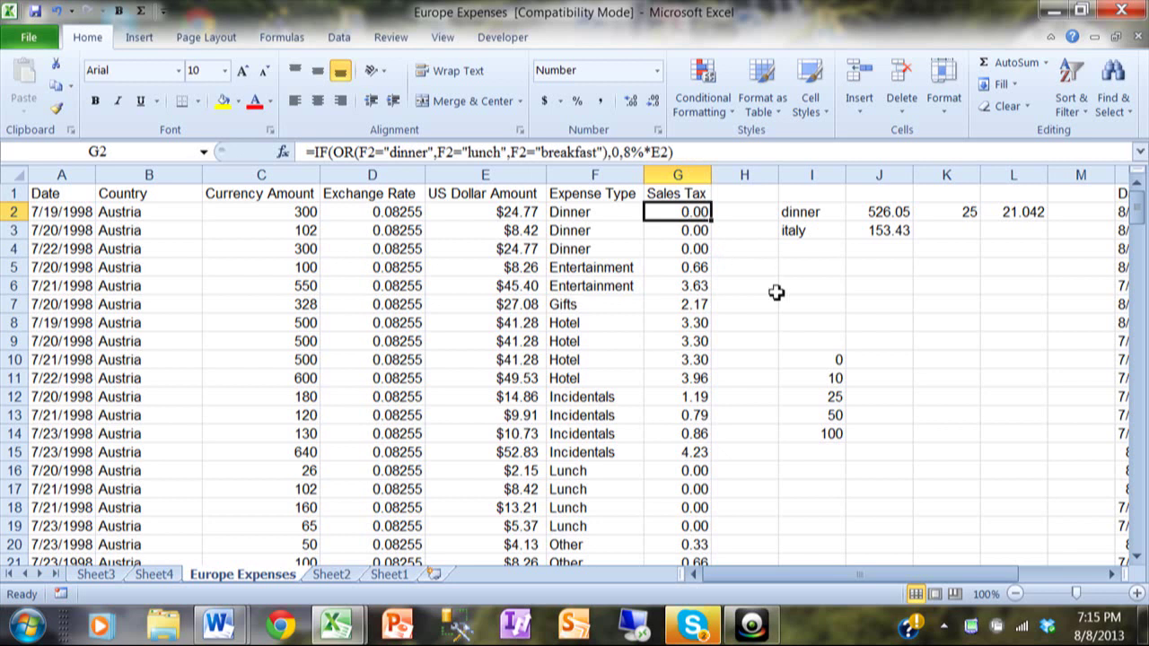